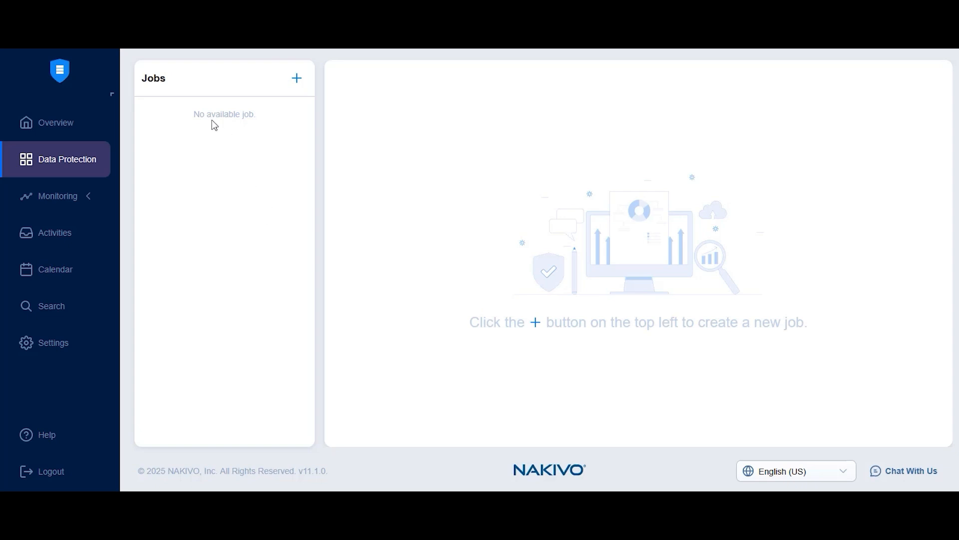
# Start a file level backup job for physical machine and add Physical Machine from the Windows machines as its source
pyautogui.click(297, 78)
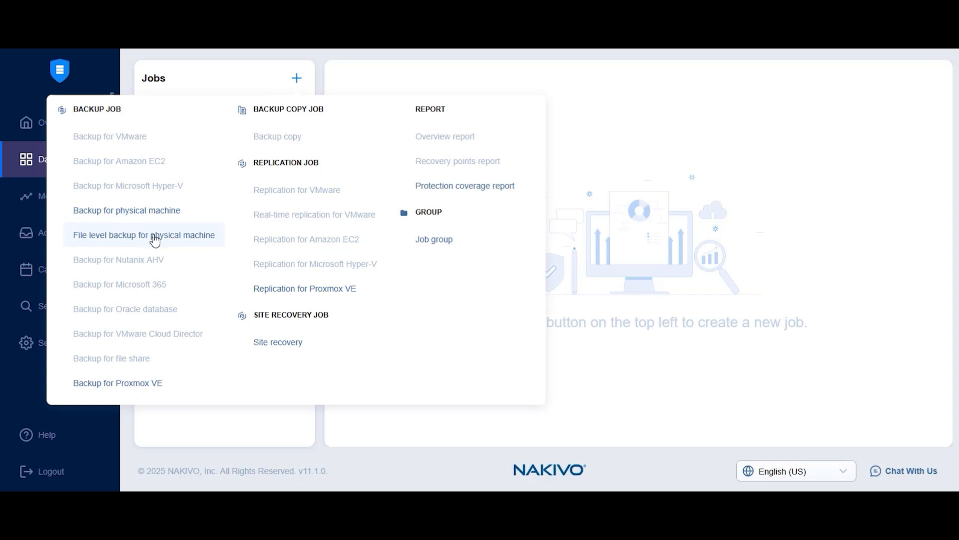
pyautogui.click(187, 237)
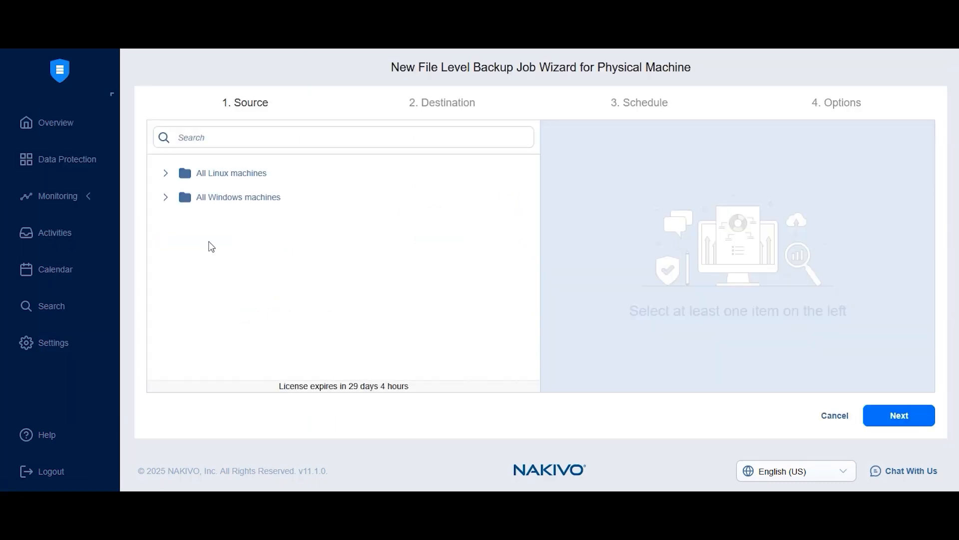
pyautogui.click(165, 198)
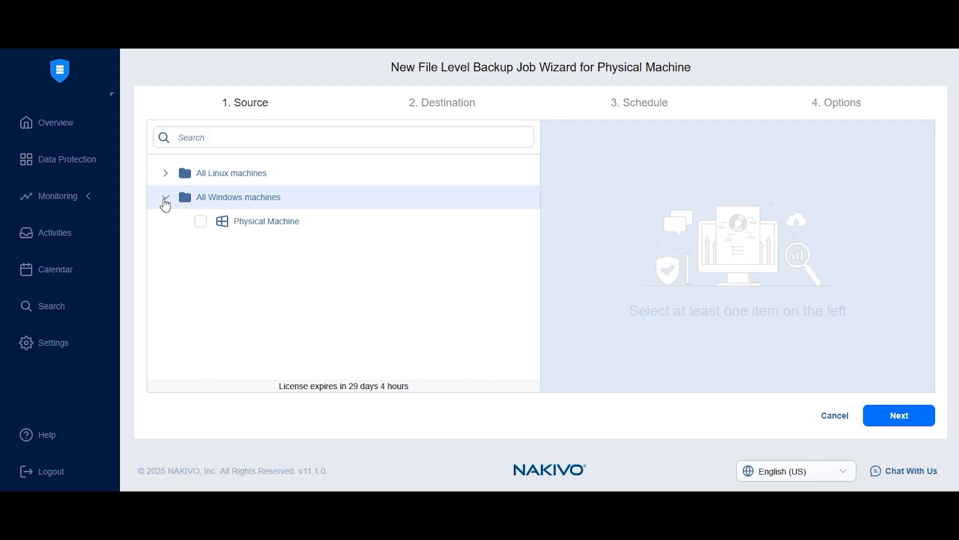
pyautogui.click(200, 222)
# Select the Nakivo Backup folder in C:\Users\admin\Desktop as the item to back up and continue to the destination settings
pyautogui.moveTo(863, 152)
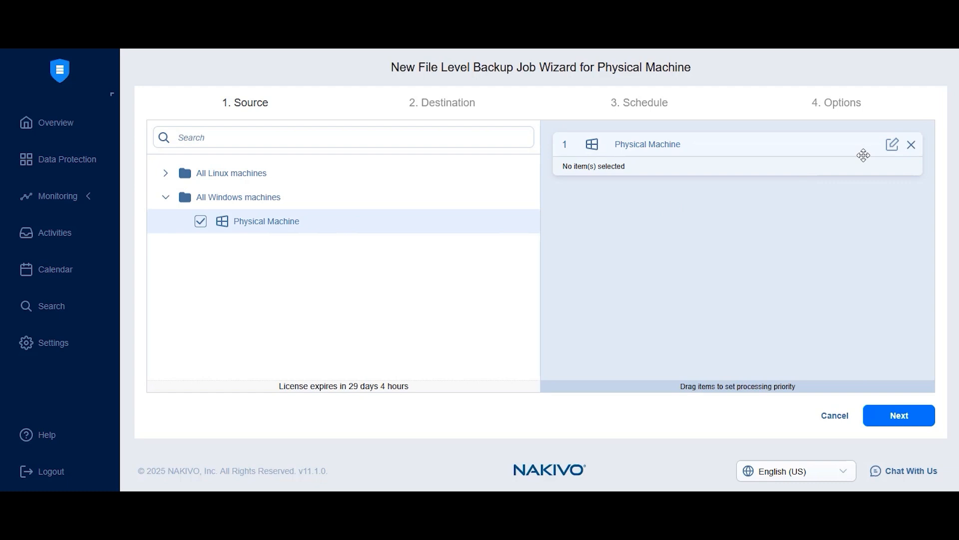
pyautogui.click(892, 145)
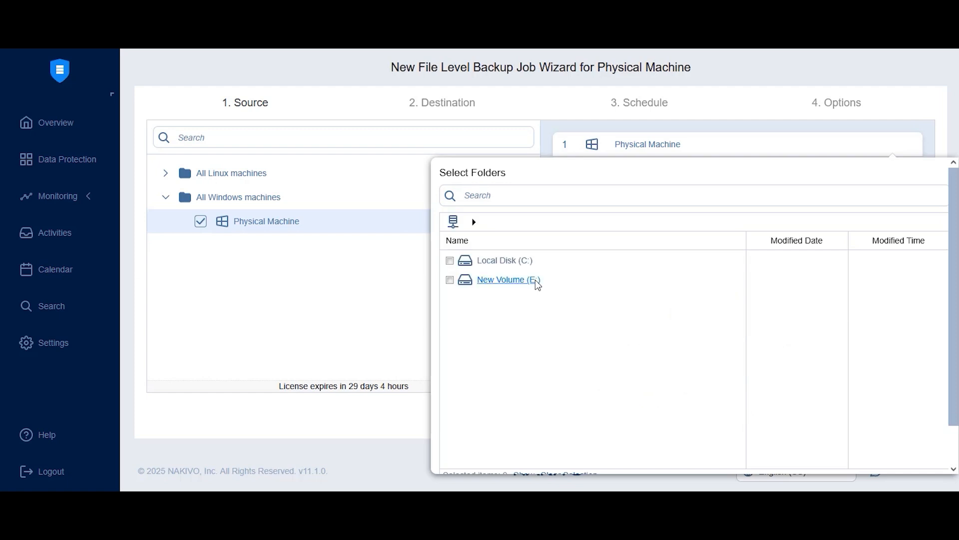
pyautogui.click(499, 266)
pyautogui.scroll(-2, 909, 360)
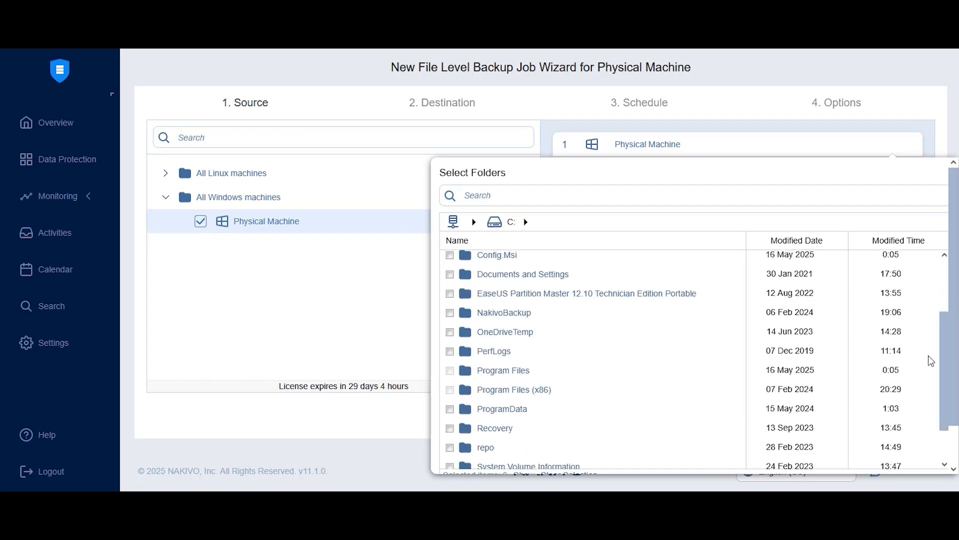
pyautogui.scroll(-1, 897, 410)
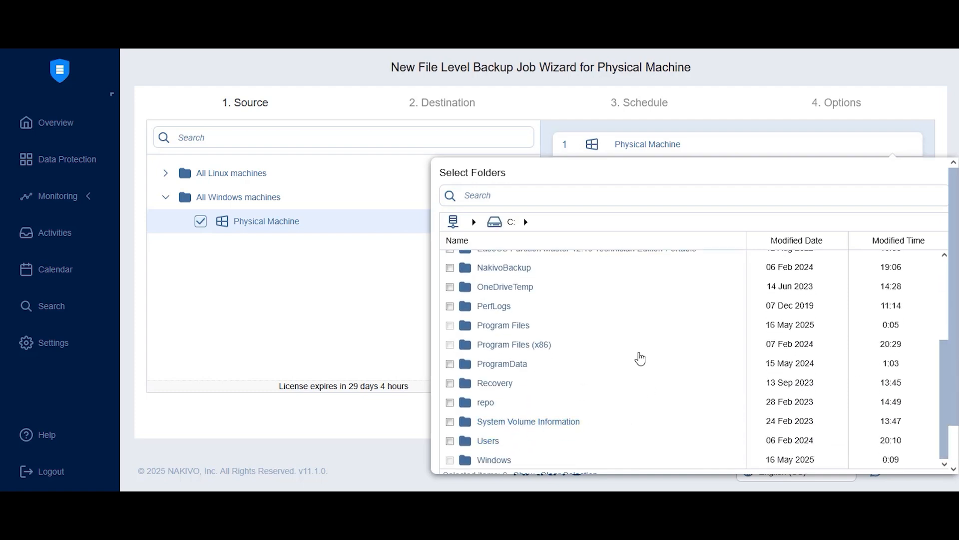
pyautogui.click(490, 440)
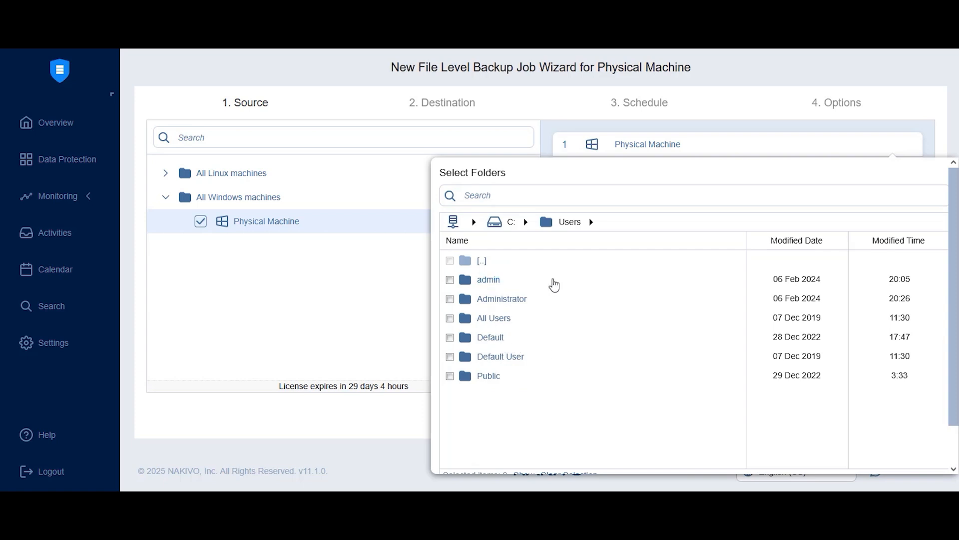
pyautogui.click(553, 282)
pyautogui.click(493, 397)
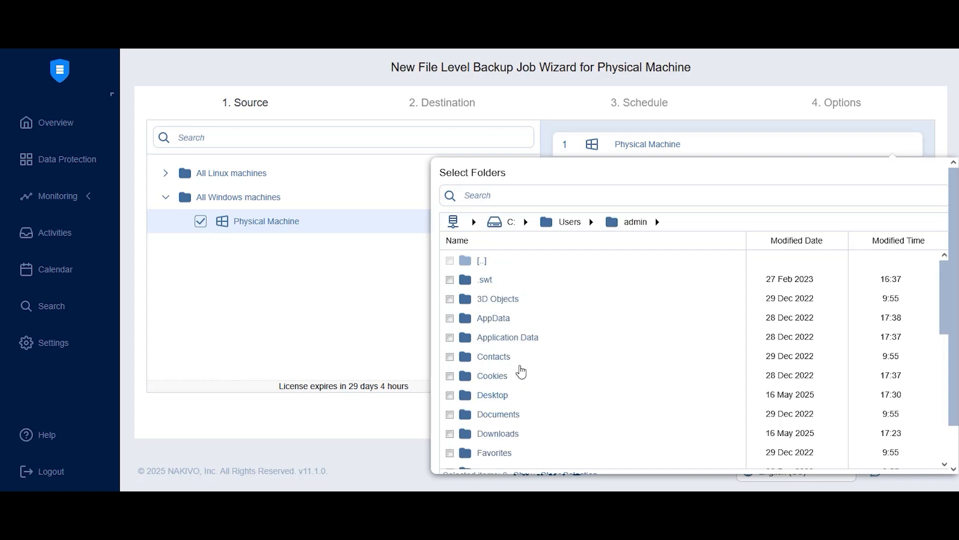
pyautogui.click(450, 279)
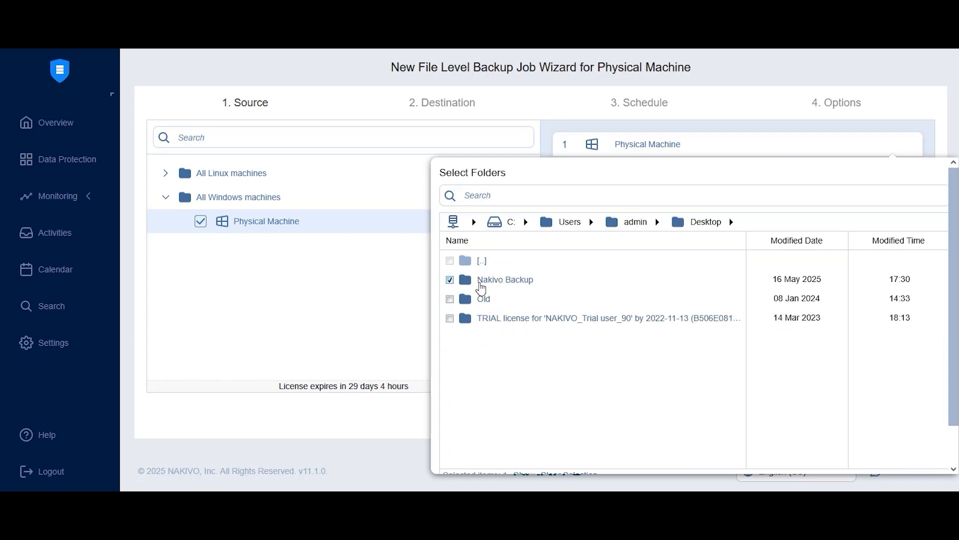
pyautogui.scroll(-2, 945, 414)
pyautogui.click(834, 454)
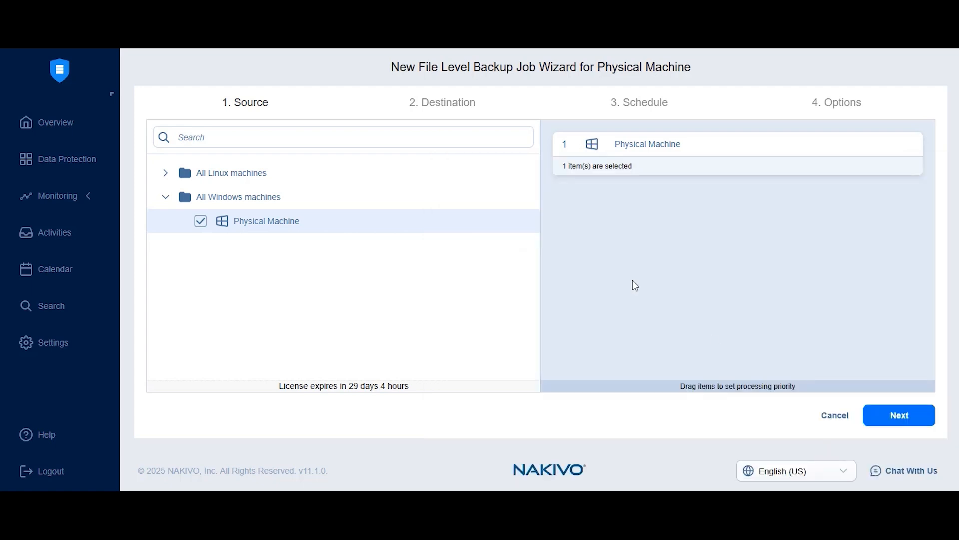
pyautogui.click(895, 419)
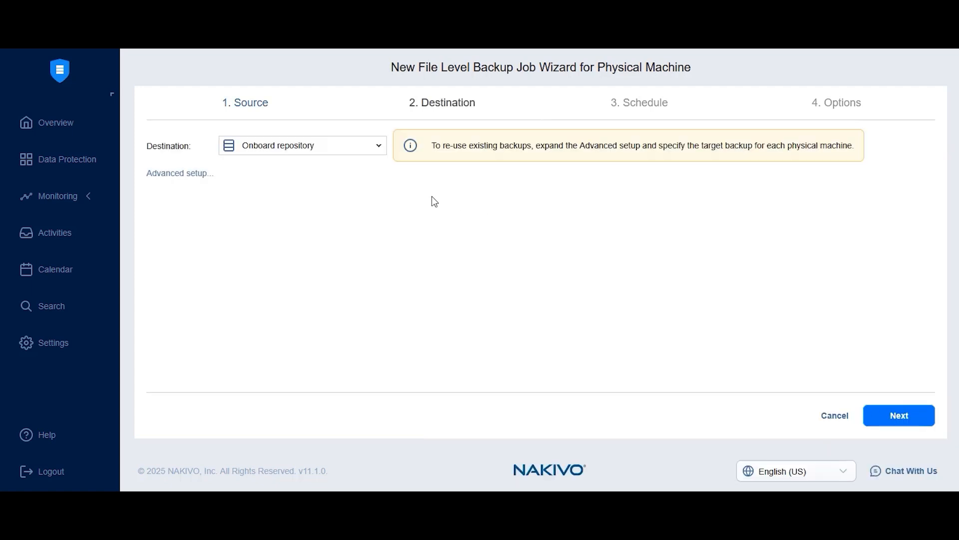
# Choose Onboard repository as the destination, check the machine's advanced setup, and continue to the schedule settings
pyautogui.click(329, 154)
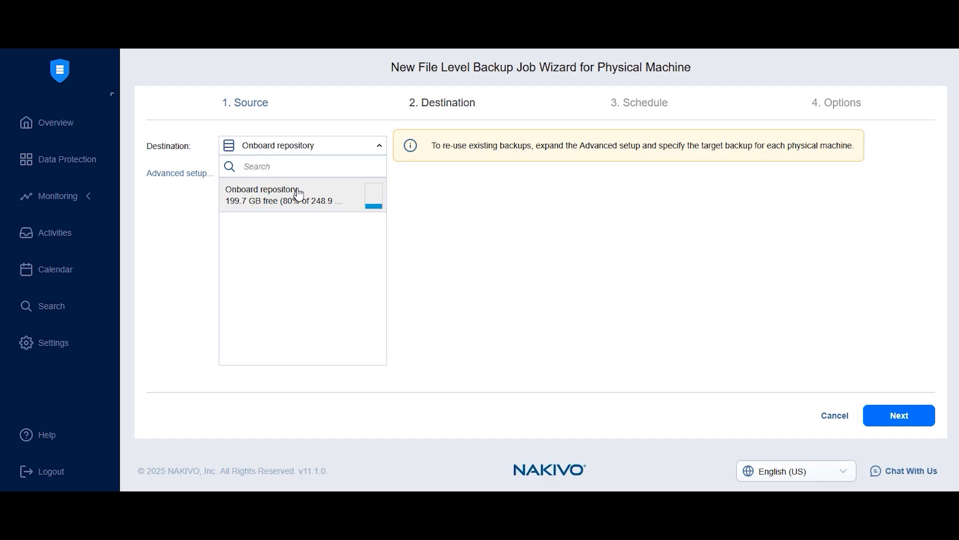
pyautogui.click(300, 194)
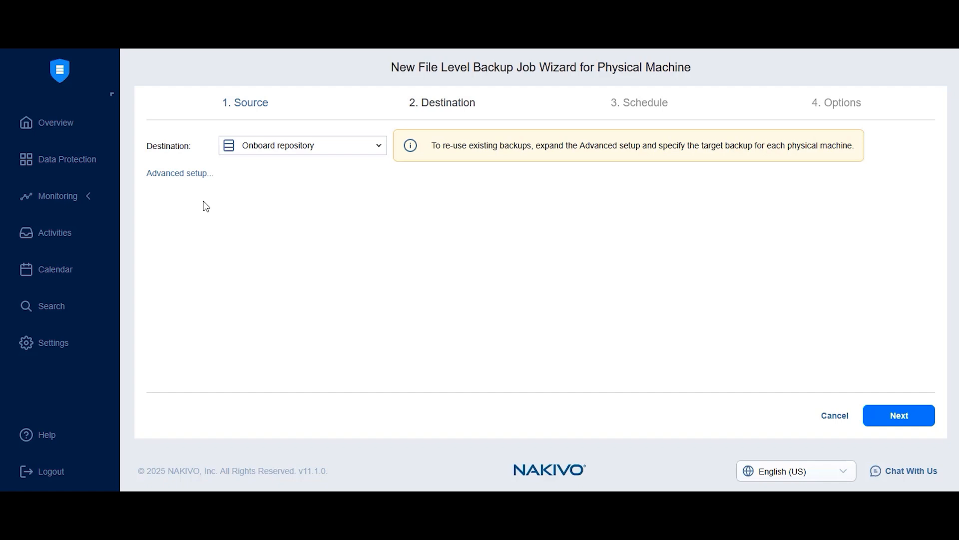
pyautogui.click(180, 173)
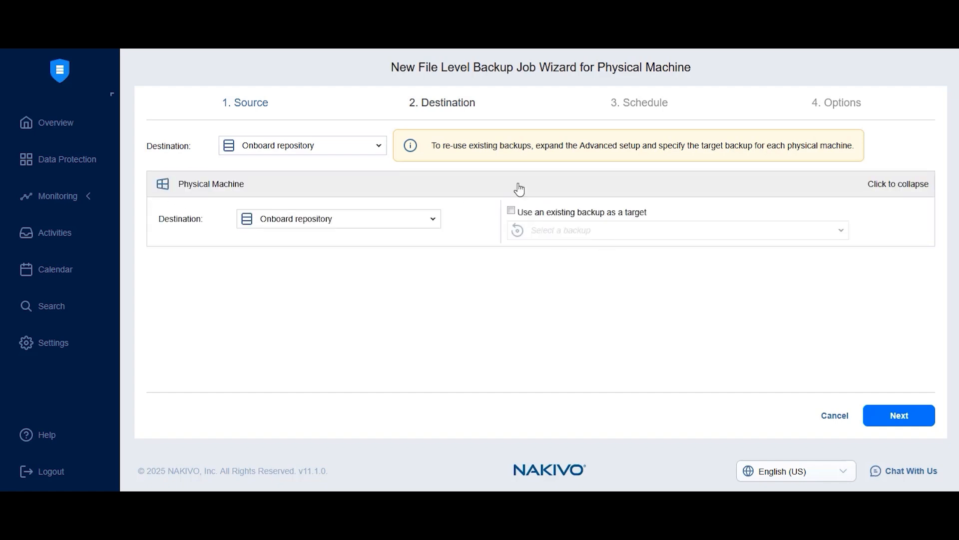
pyautogui.click(892, 184)
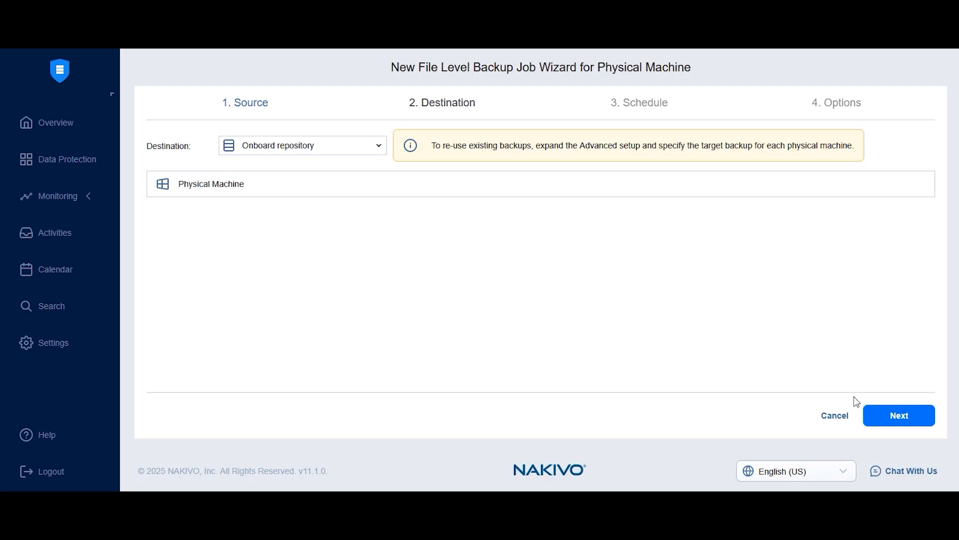
pyautogui.click(892, 415)
# Examine the schedule types and backup retention units, leaving the run-on-demand option off
pyautogui.click(270, 138)
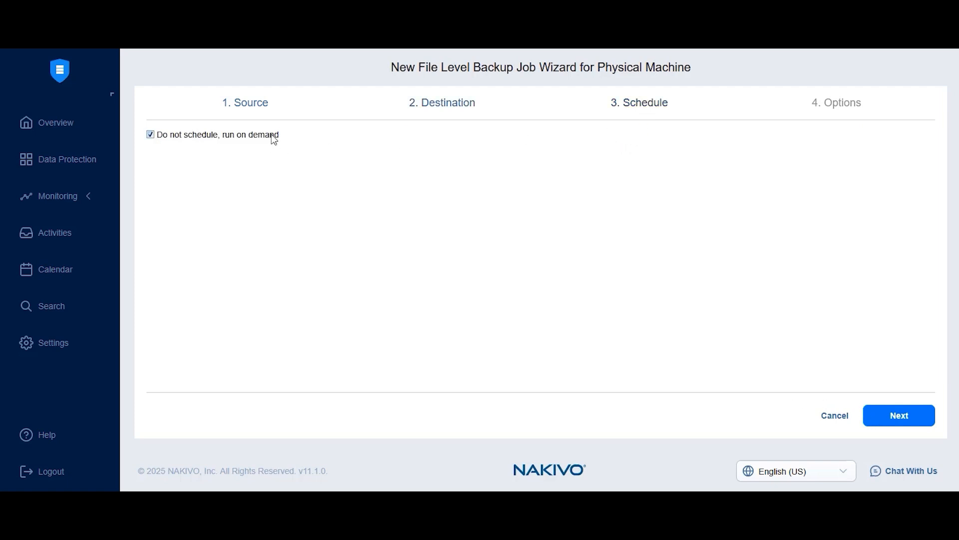
pyautogui.click(272, 136)
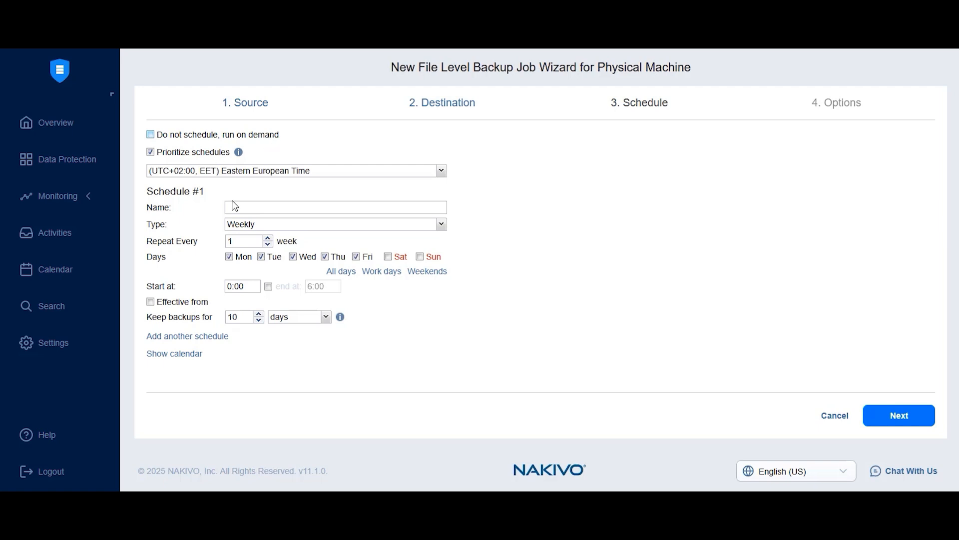
pyautogui.click(242, 226)
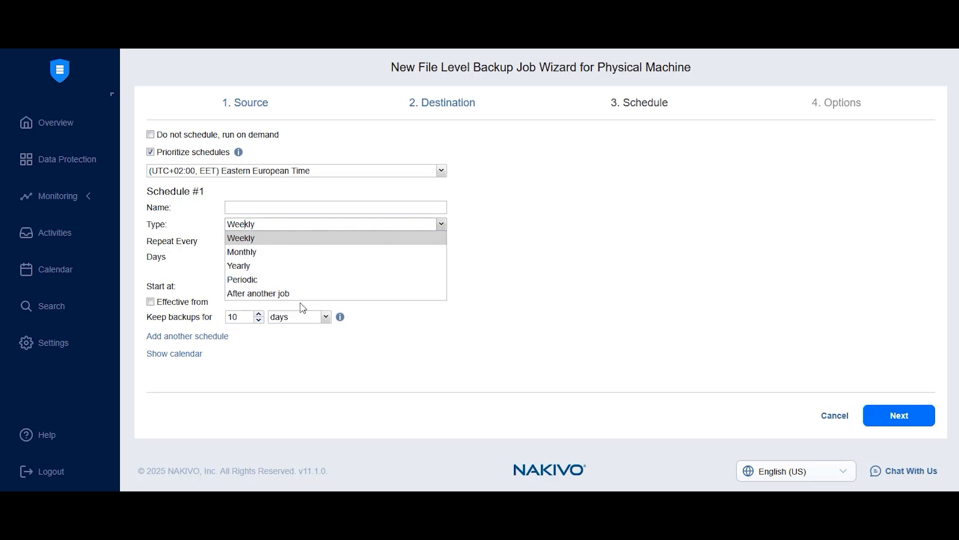
pyautogui.click(371, 317)
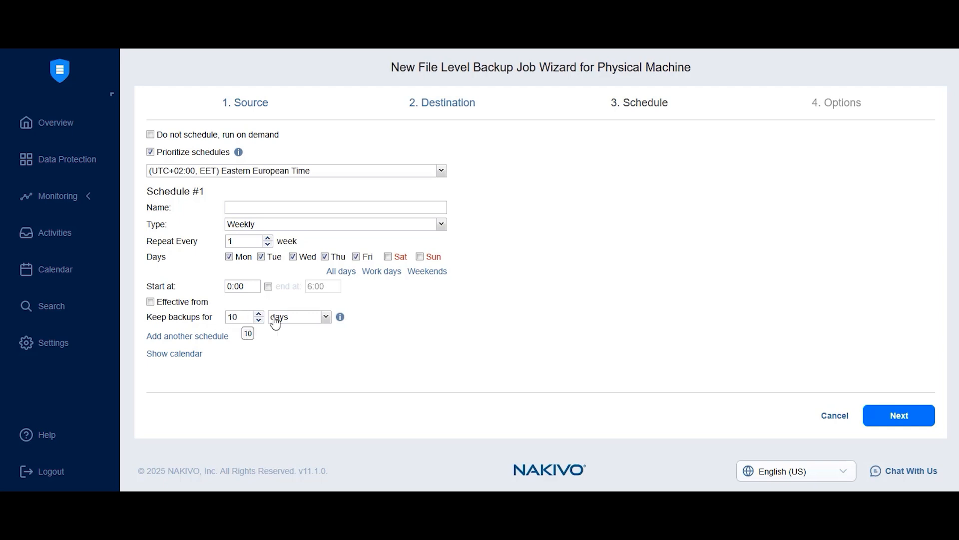
pyautogui.click(294, 319)
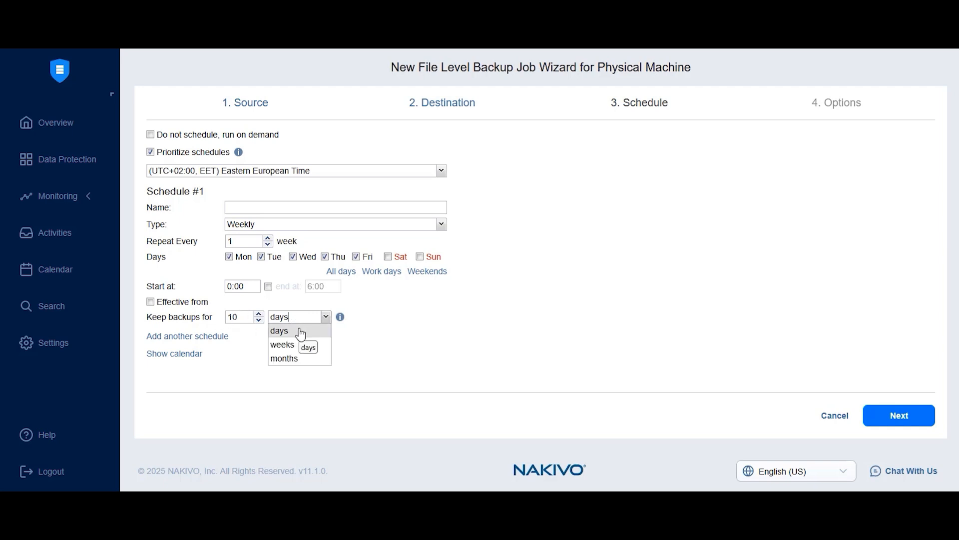
pyautogui.click(382, 336)
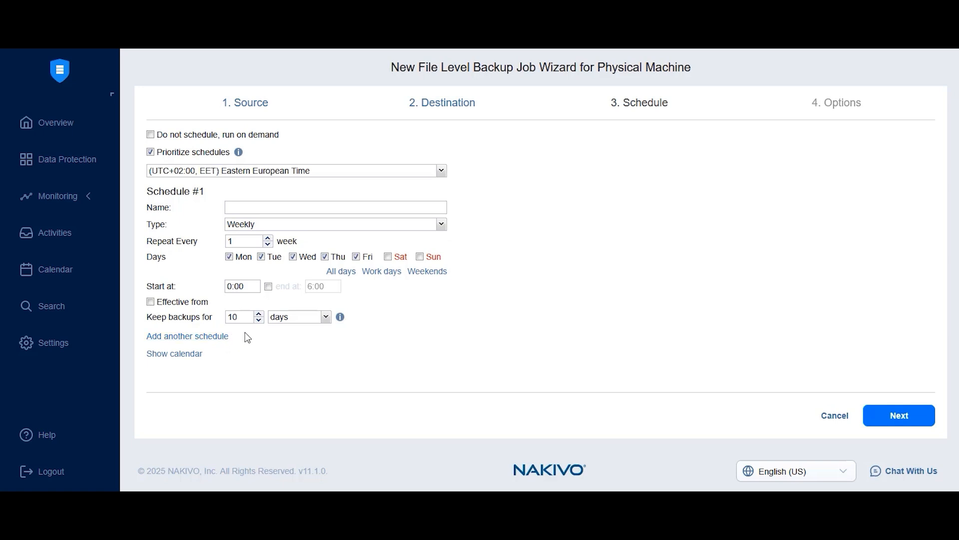
# Preview the job calendar in Month view, hide it, and continue to the job options
pyautogui.click(187, 355)
pyautogui.scroll(-4, 499, 300)
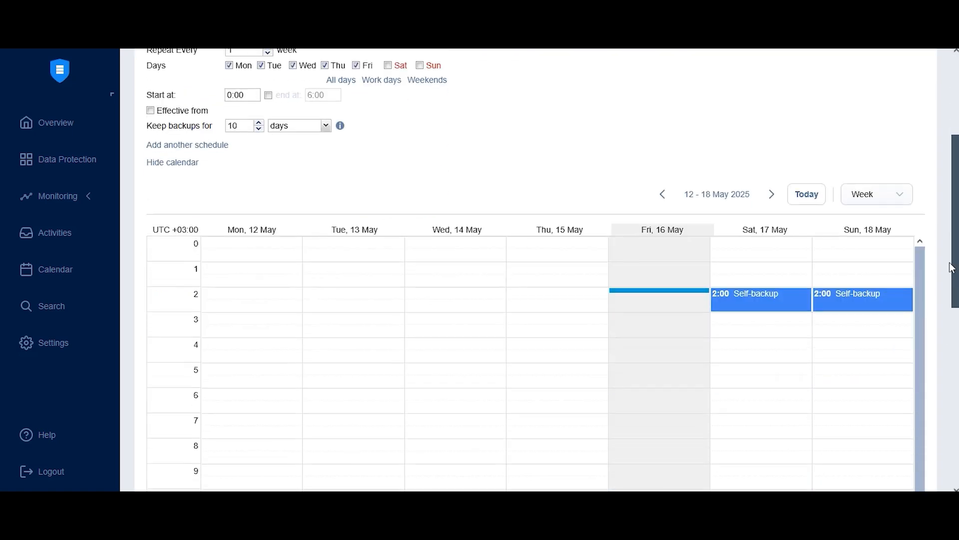
pyautogui.click(881, 197)
pyautogui.click(846, 280)
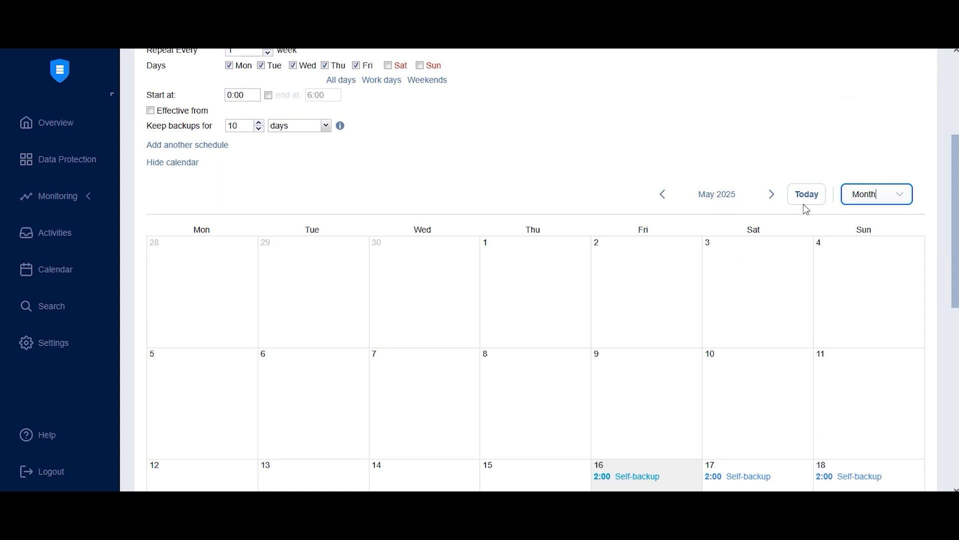
pyautogui.click(173, 163)
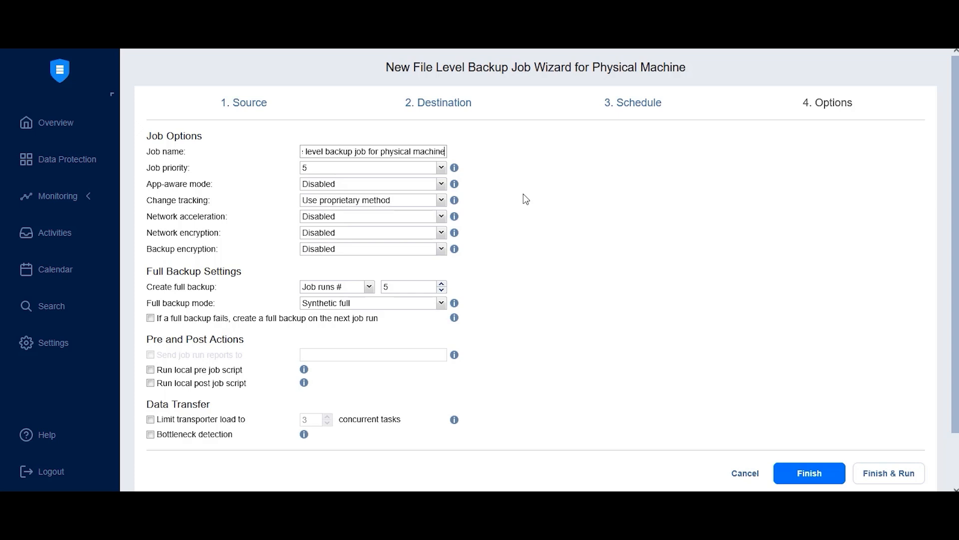
# Examine the choices offered for job priority and change tracking in the job options
pyautogui.click(392, 170)
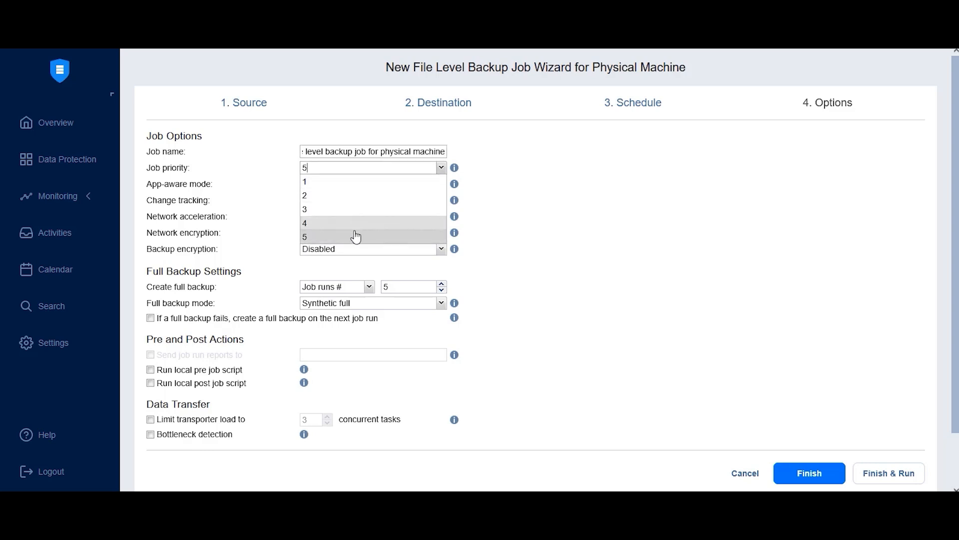
pyautogui.click(524, 195)
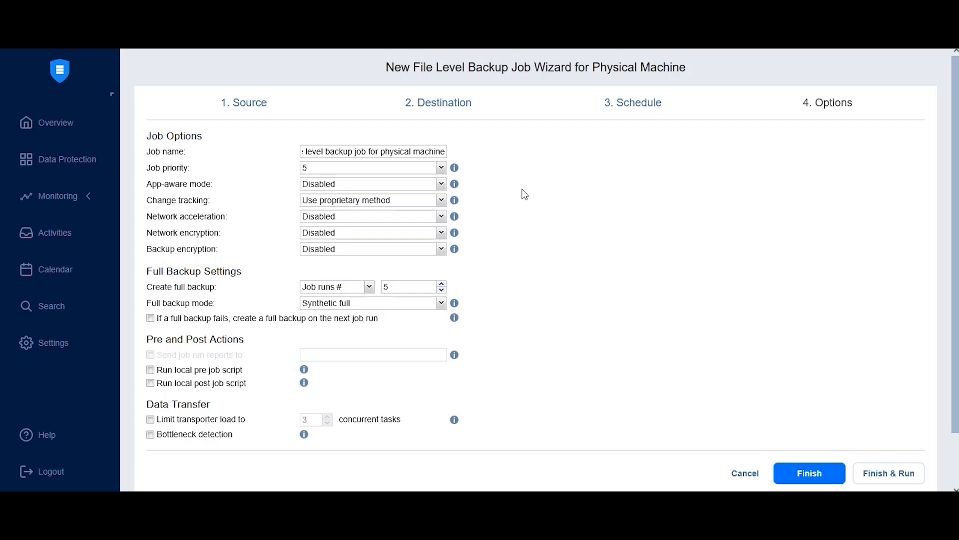
pyautogui.click(350, 201)
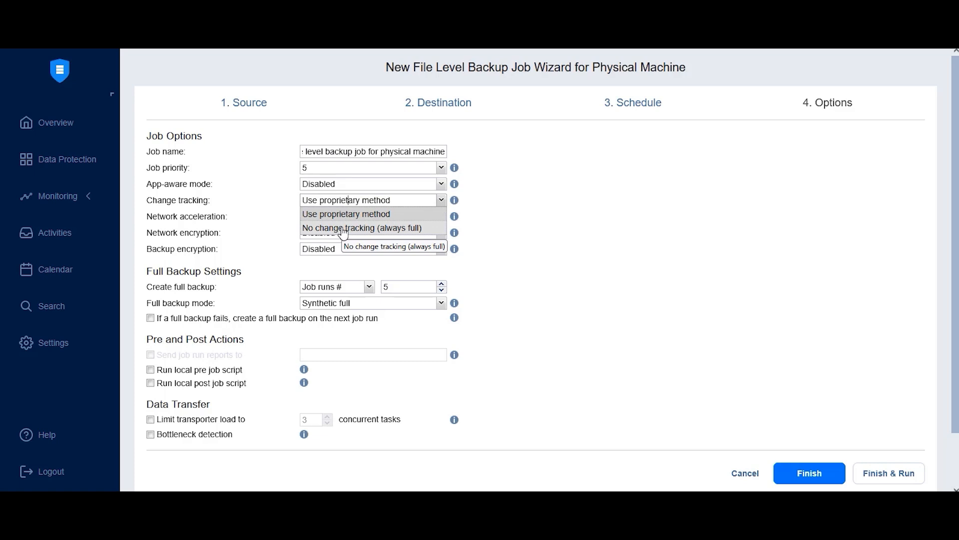
pyautogui.click(515, 249)
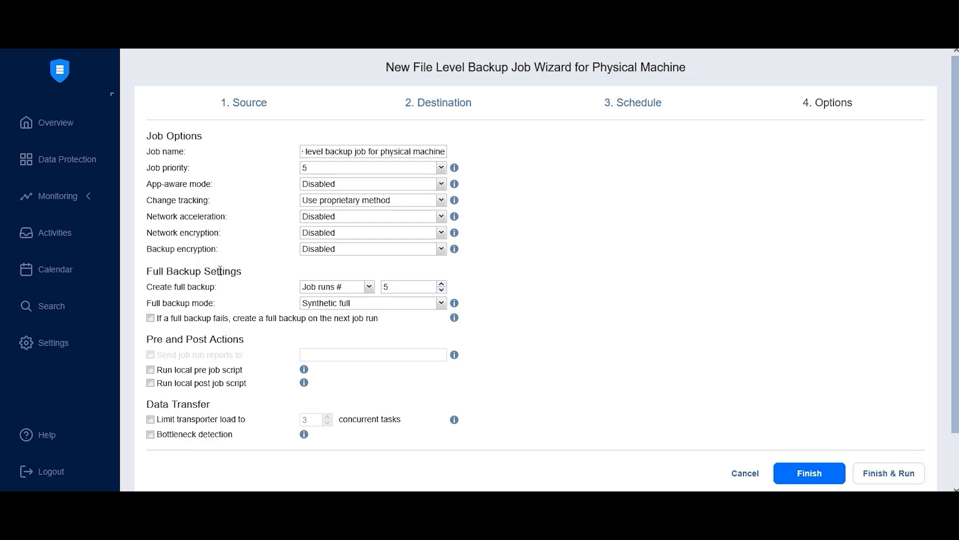
# Set full backups to be created on the first Monday of the month, keeping the Synthetic full backup mode
pyautogui.click(322, 288)
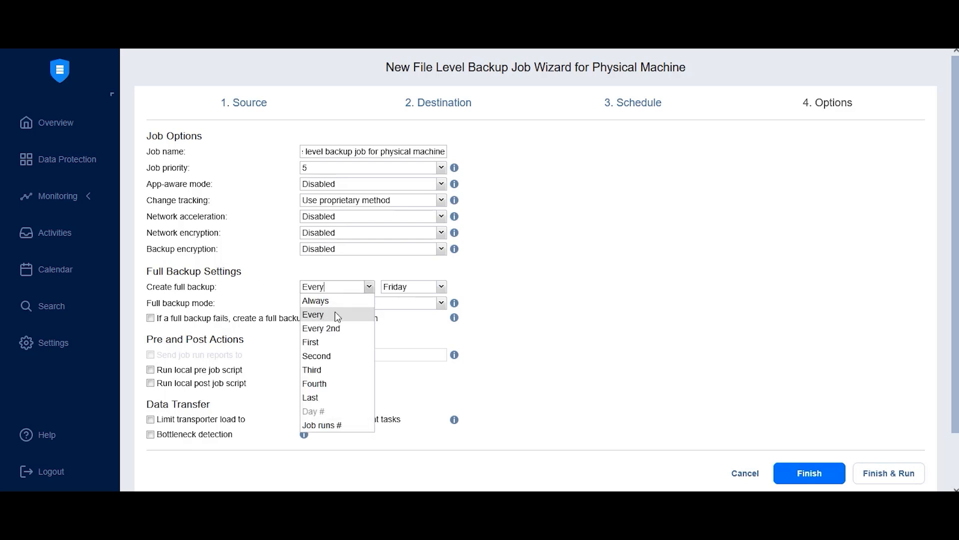
pyautogui.click(338, 317)
pyautogui.click(385, 287)
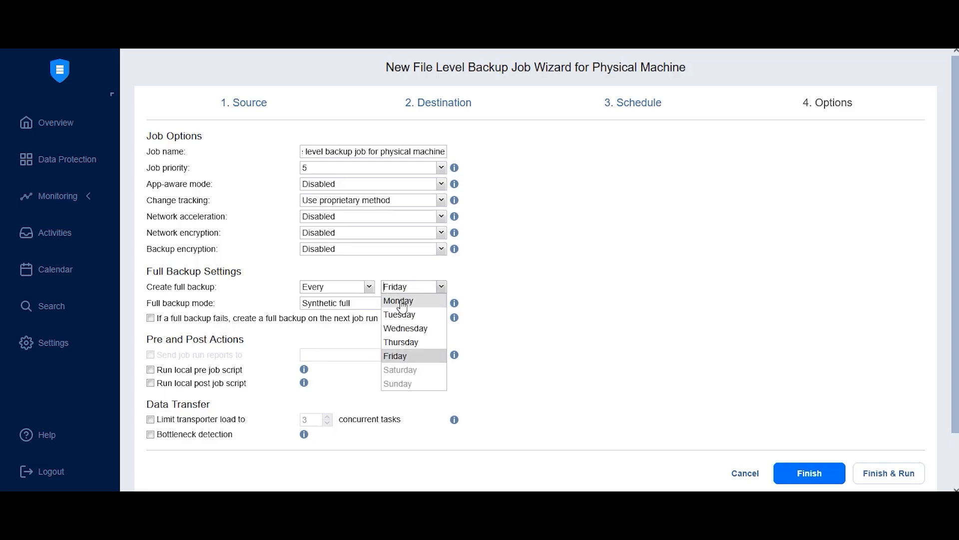
pyautogui.click(398, 302)
pyautogui.click(338, 290)
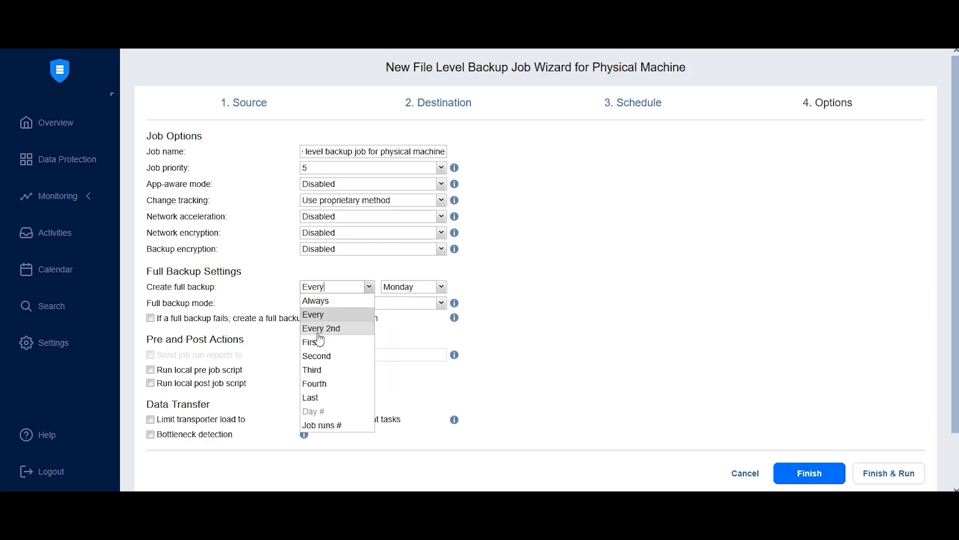
pyautogui.click(312, 339)
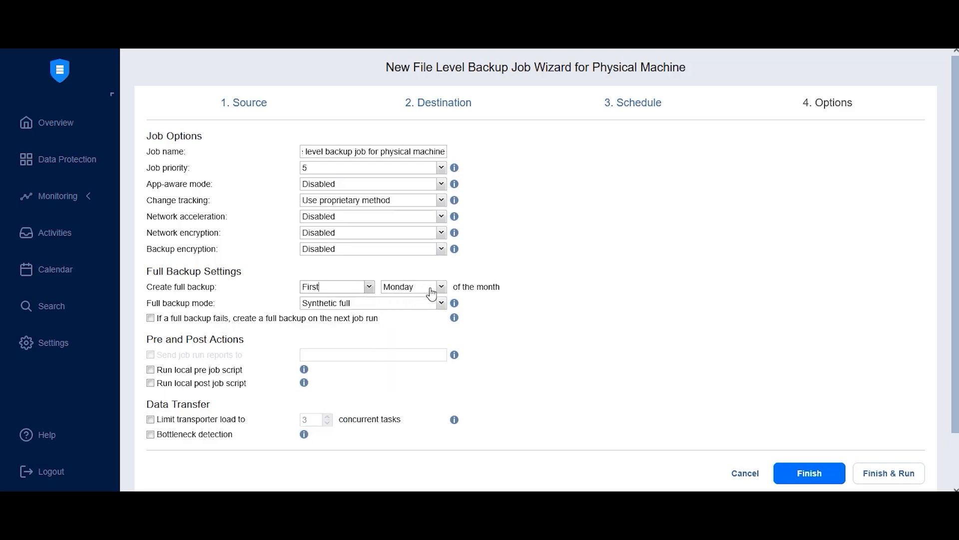
pyautogui.click(341, 304)
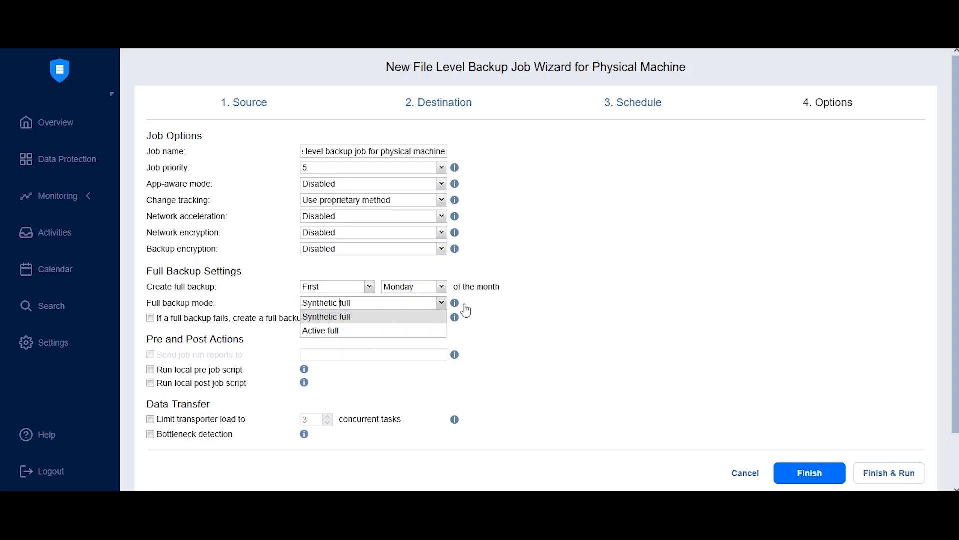
pyautogui.click(520, 300)
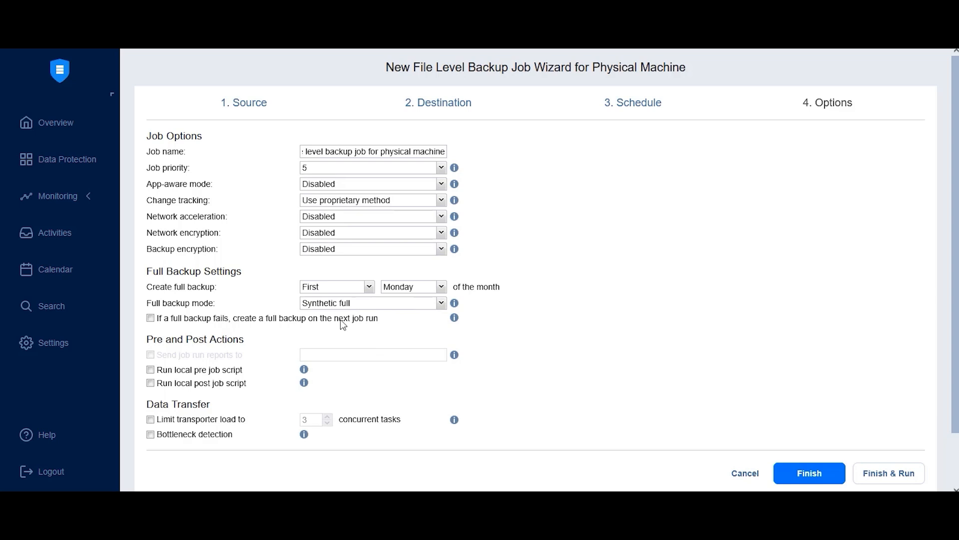
# Examine the path, timeout, behavior and error handling settings for a local pre job script, leaving that option off
pyautogui.scroll(-1, 480, 299)
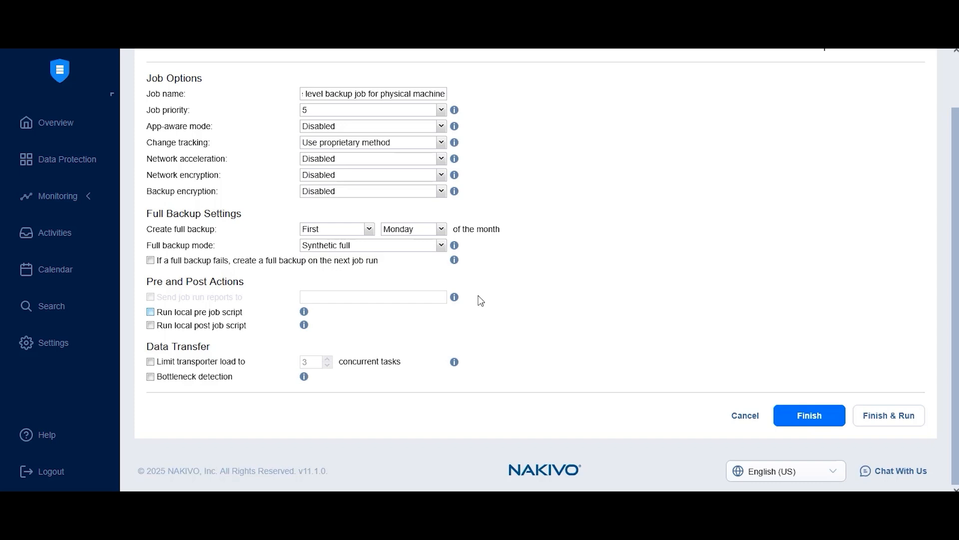
pyautogui.moveTo(224, 299)
pyautogui.click(199, 313)
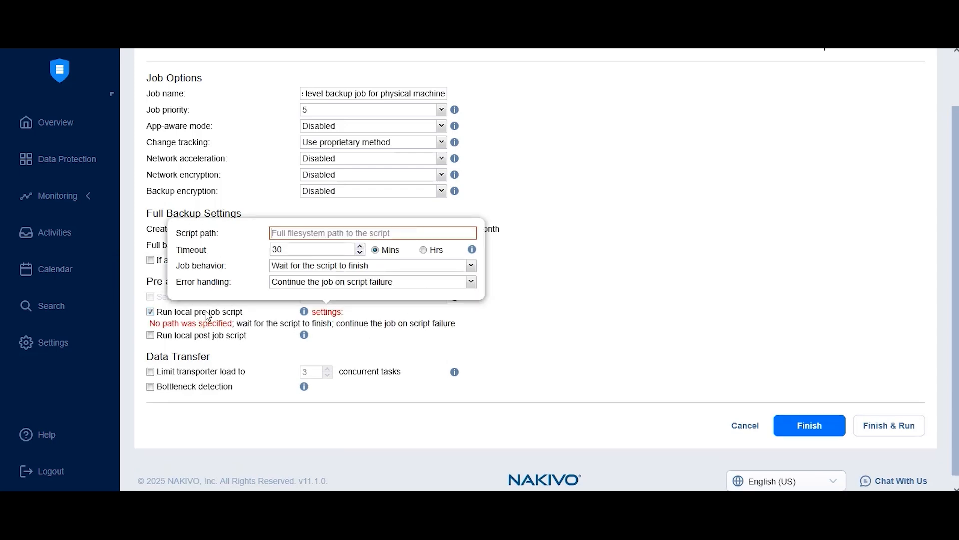
pyautogui.click(208, 315)
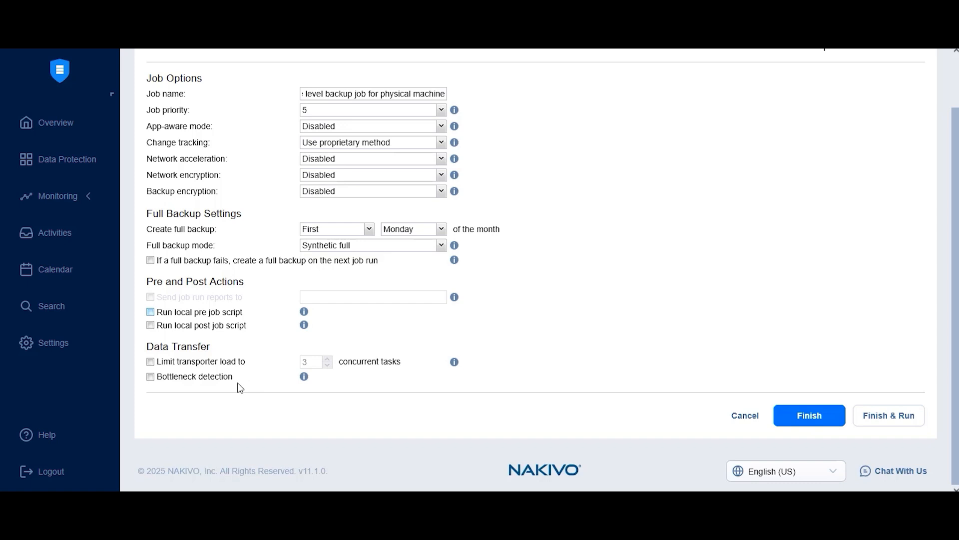
# Finish the job and run it immediately for selected file backups, keeping the Weekly schedule
pyautogui.click(888, 423)
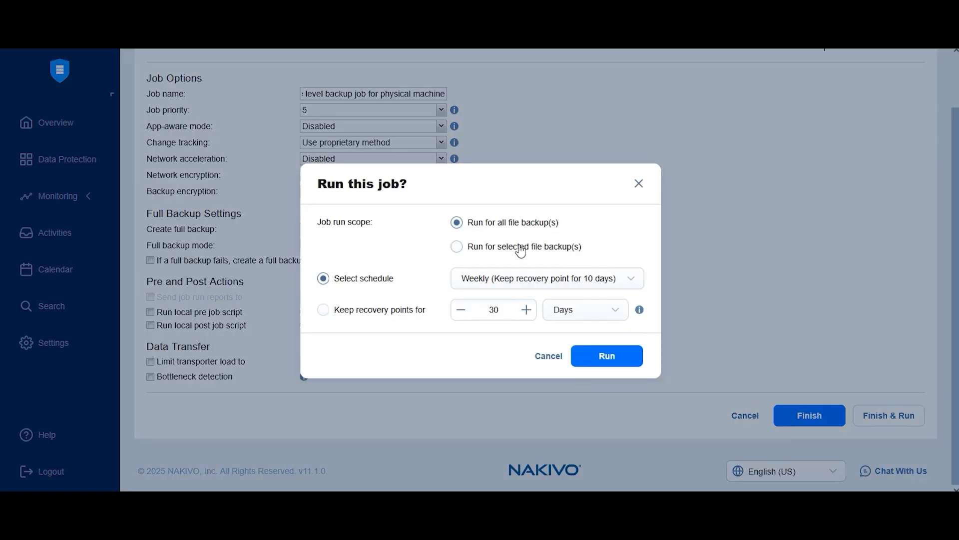
pyautogui.click(521, 249)
pyautogui.click(331, 235)
pyautogui.click(605, 452)
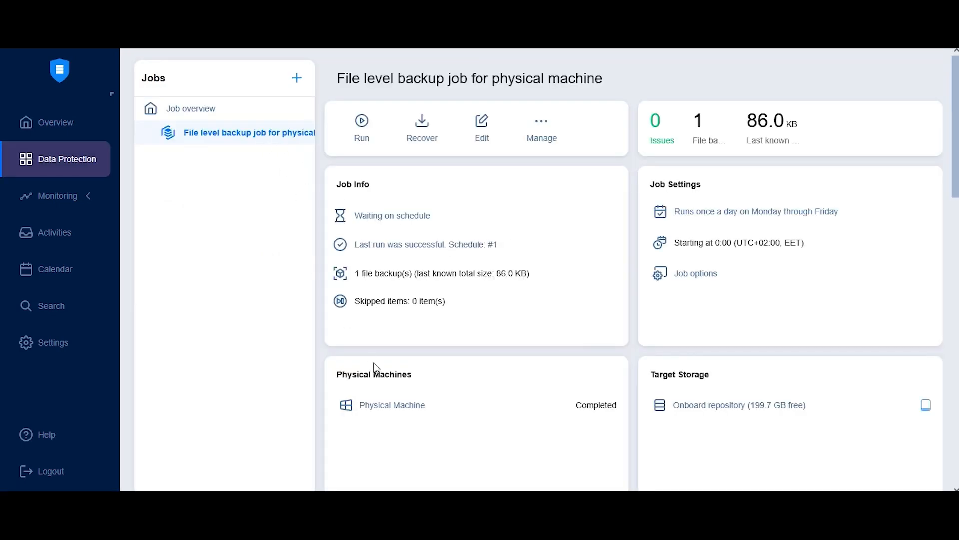
# Start a file level recovery from the backup job, using the Physical Machine recovery point of 16 May 2025, and continue to the files
pyautogui.click(422, 126)
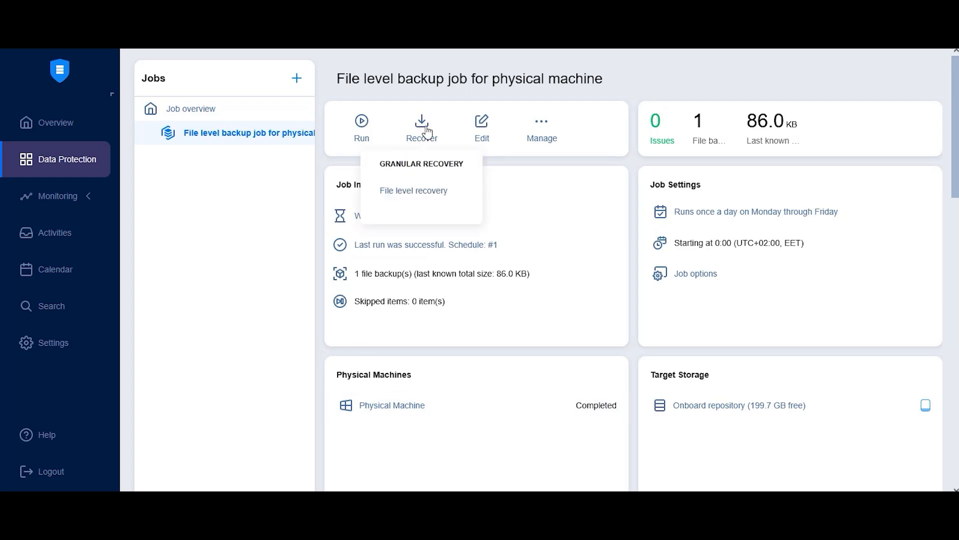
pyautogui.click(418, 190)
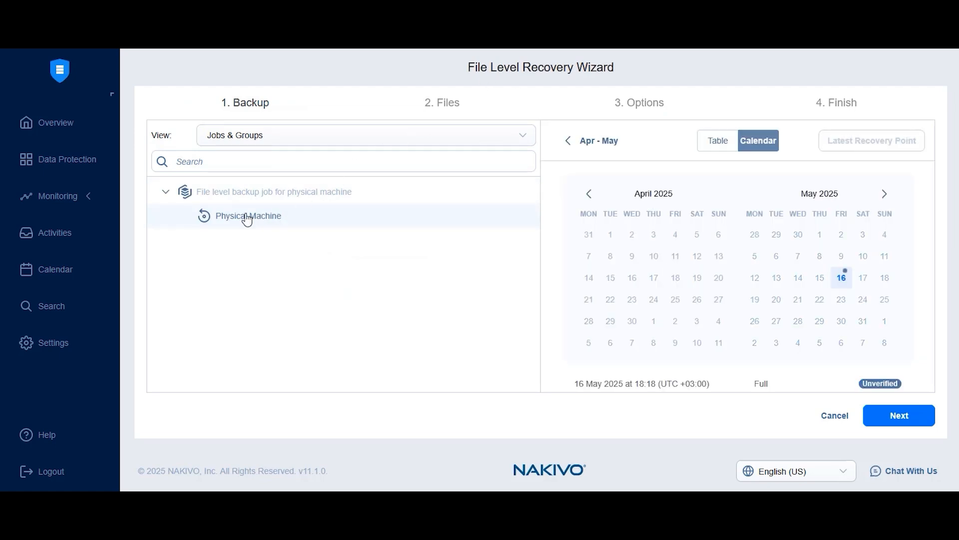
pyautogui.click(898, 422)
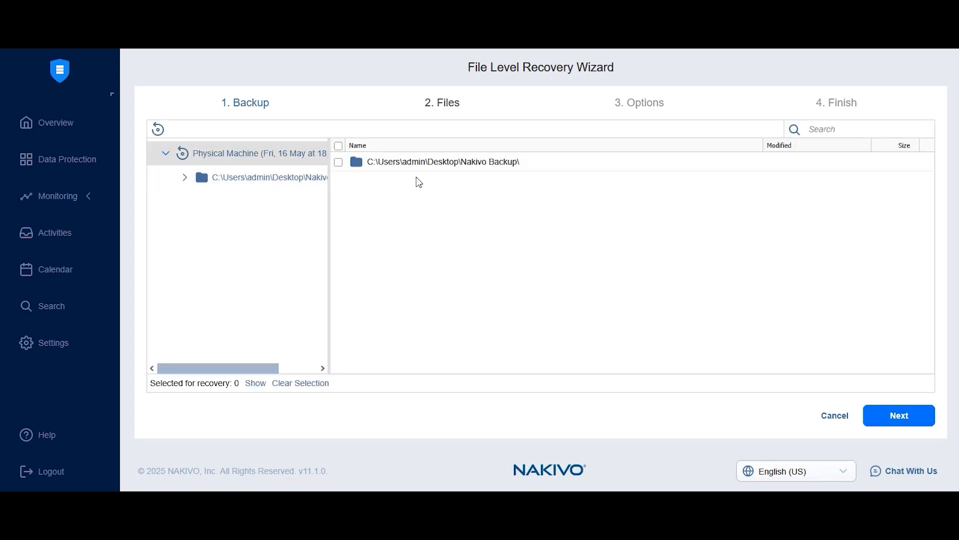
# Look inside the backed-up Desktop folder, select the whole Nakivo Backup folder for recovery, and continue to the recovery options
pyautogui.doubleClick(287, 177)
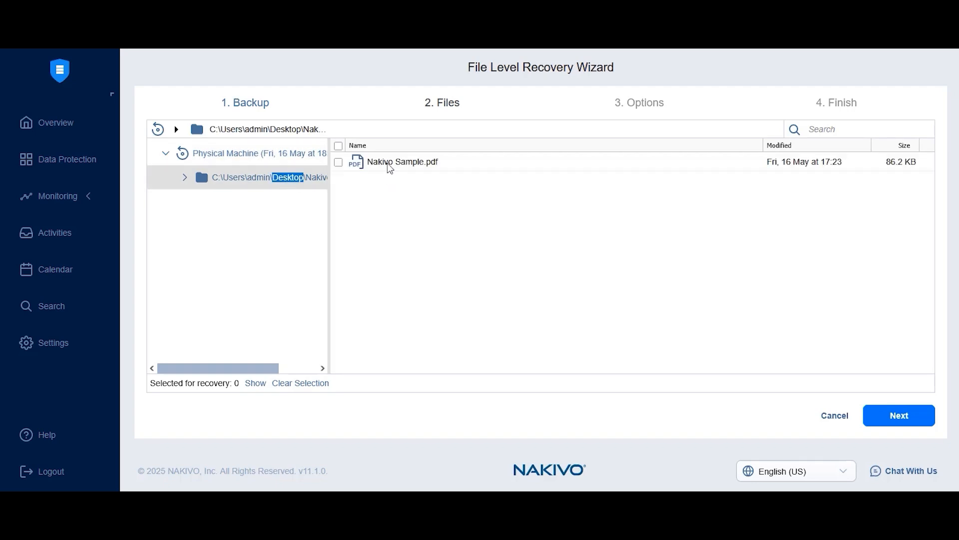
pyautogui.click(260, 175)
pyautogui.click(268, 154)
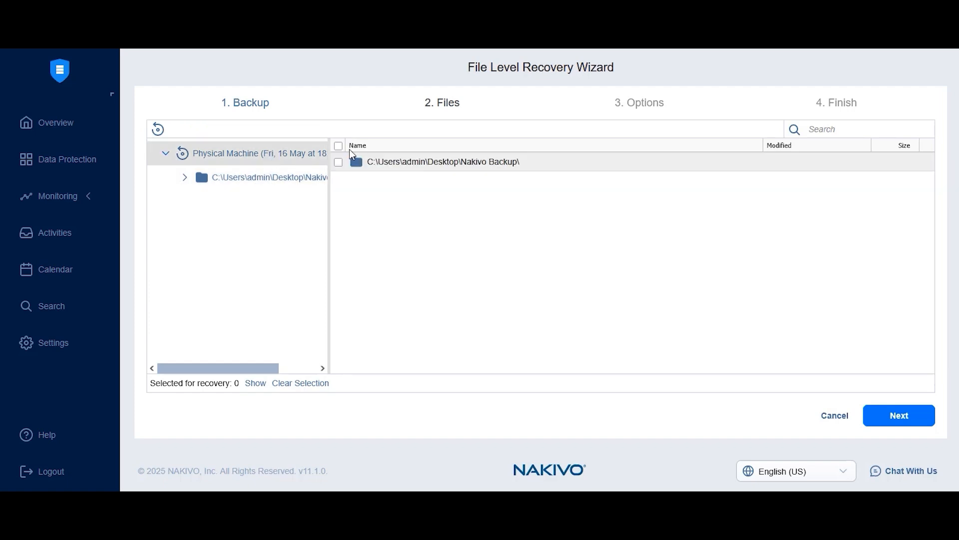
pyautogui.click(340, 147)
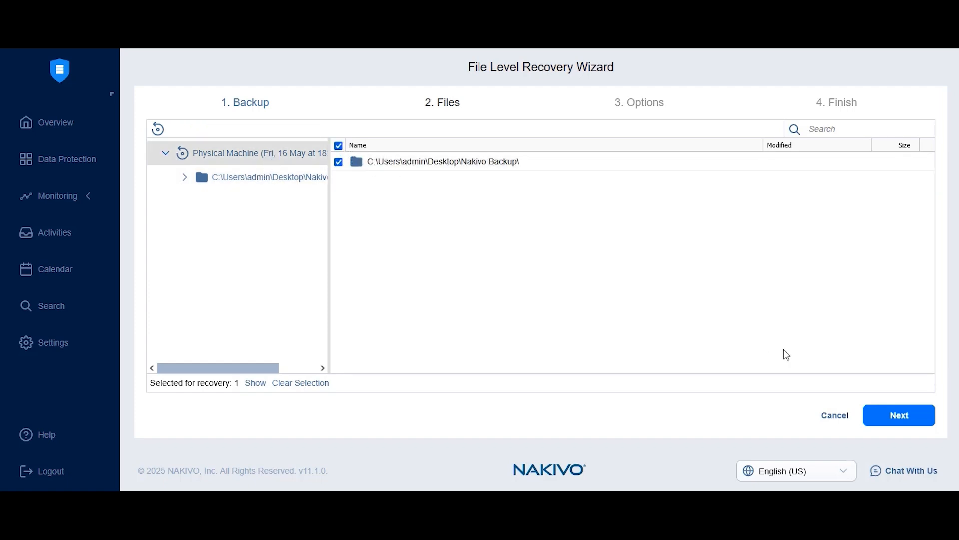
pyautogui.click(895, 421)
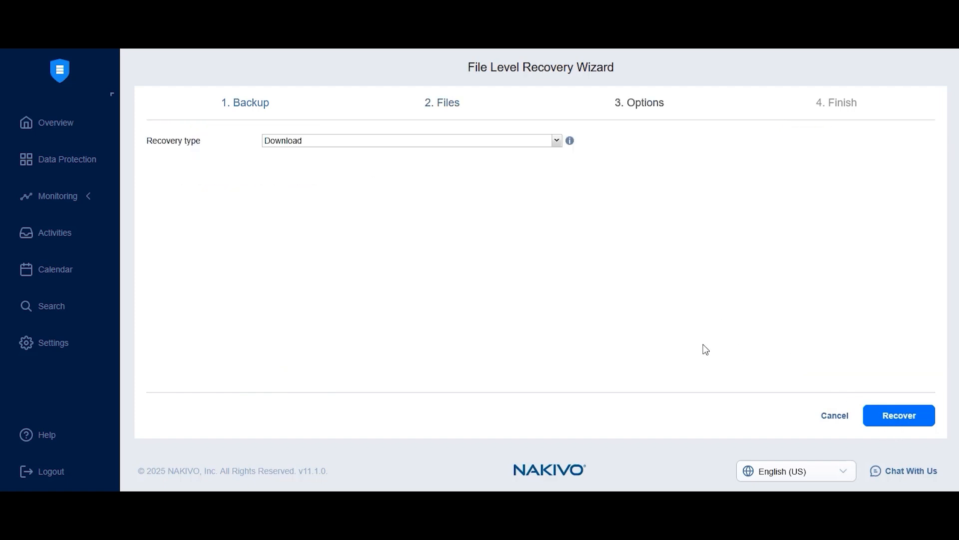
# Try the Forward via email recovery type and return the recovery type to Download
pyautogui.click(392, 142)
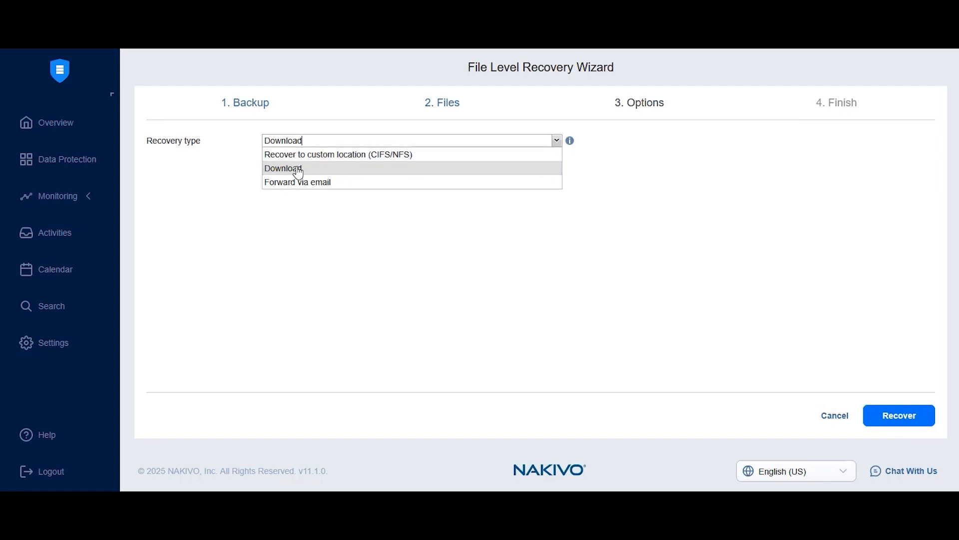
pyautogui.click(315, 183)
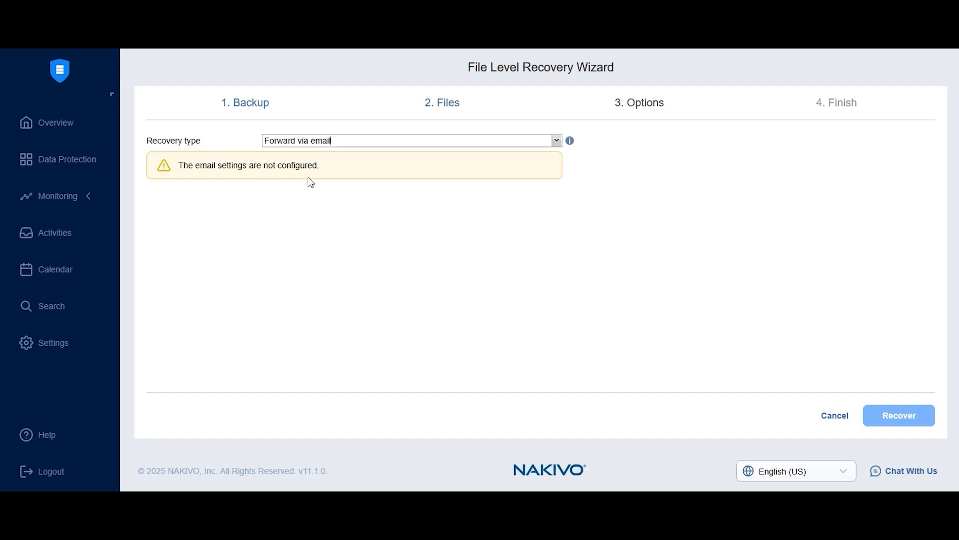
pyautogui.click(344, 145)
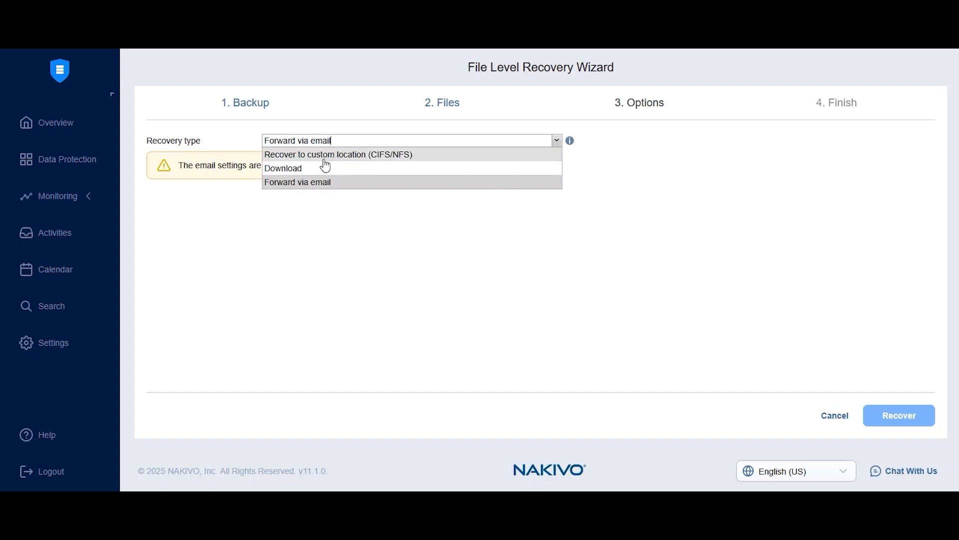
pyautogui.click(309, 167)
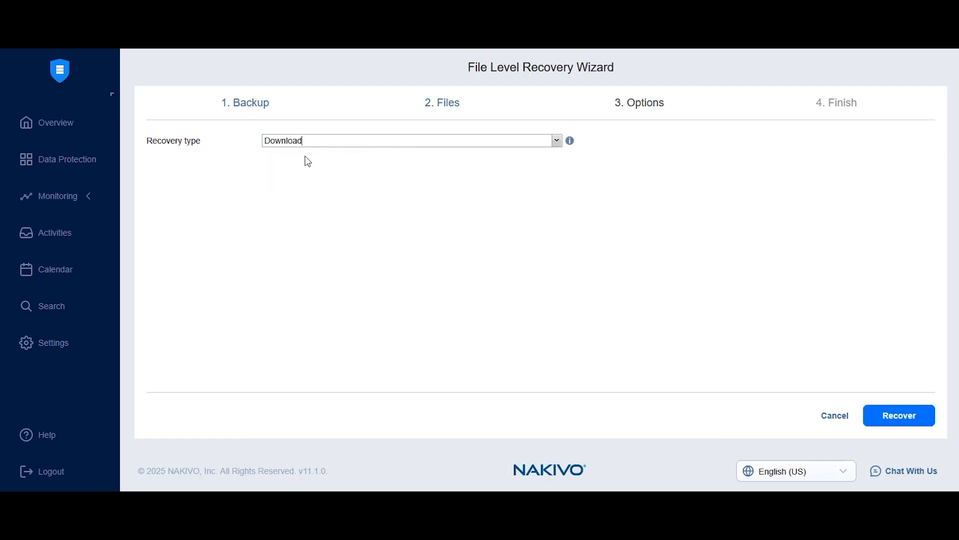
# Recover the selected folder as a download, dismiss the browser's download list, and close the recovery wizard
pyautogui.click(877, 417)
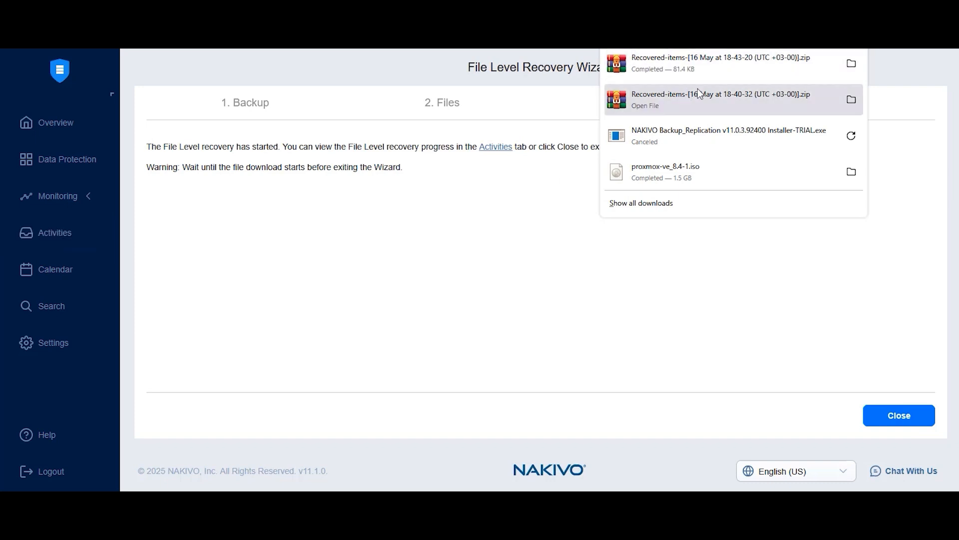
pyautogui.click(515, 230)
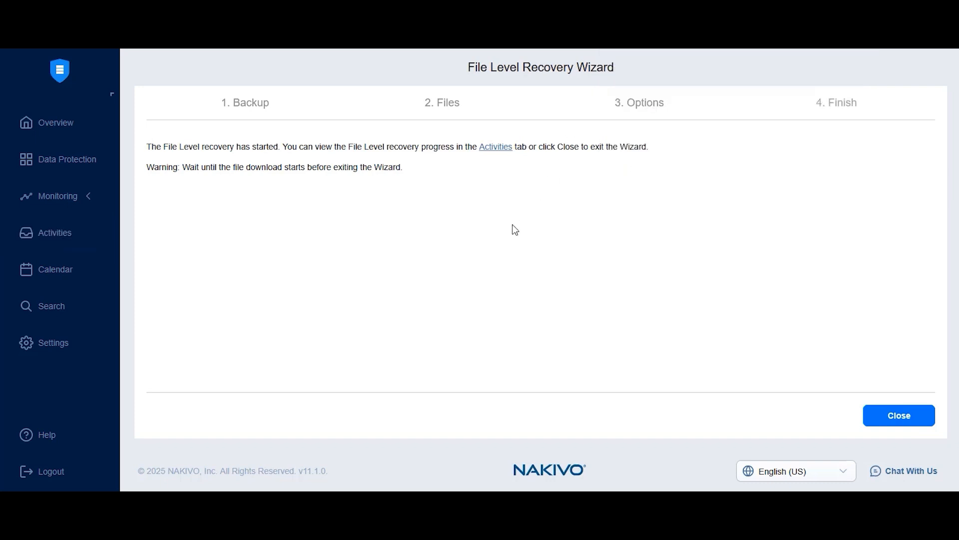
pyautogui.click(907, 425)
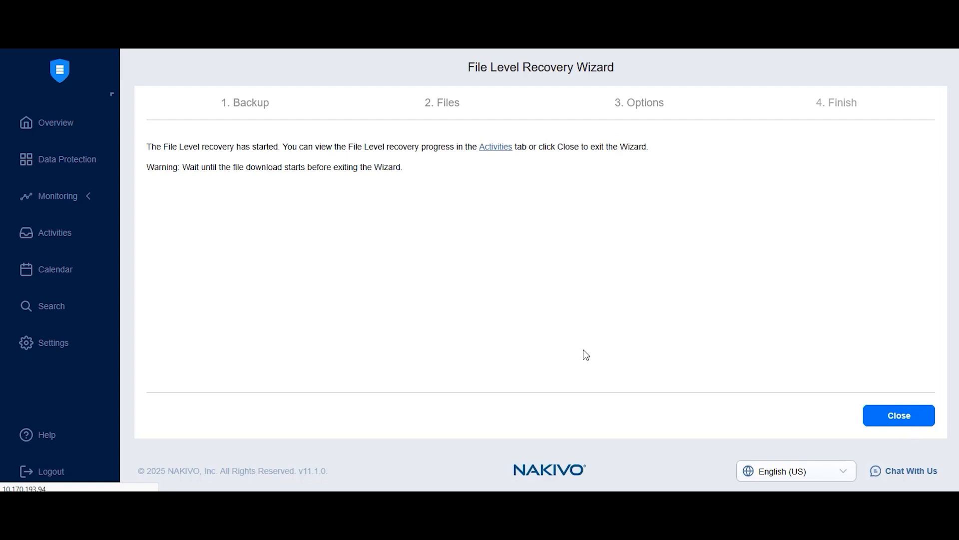